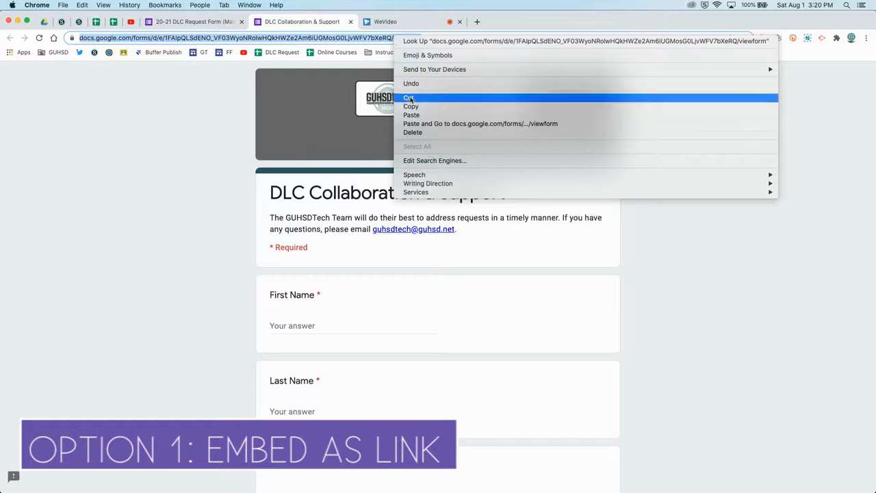
# - Copy the DLC Collaboration & Support form's URL and start a new link material at the end of Schoology's Practice Folder
pyautogui.click(411, 107)
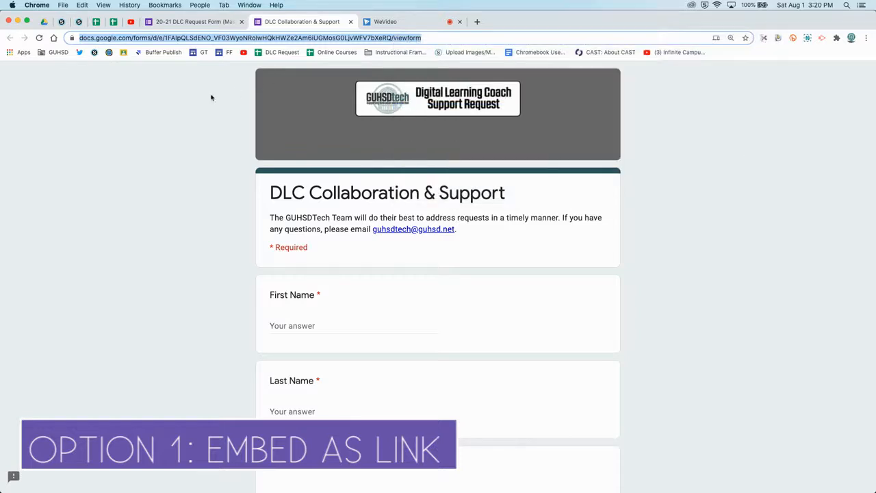
pyautogui.click(79, 22)
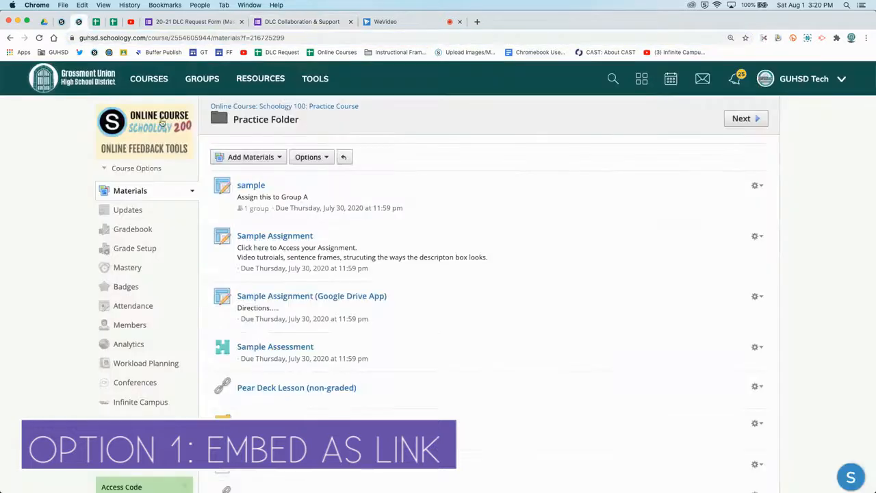
pyautogui.scroll(-5, 338, 295)
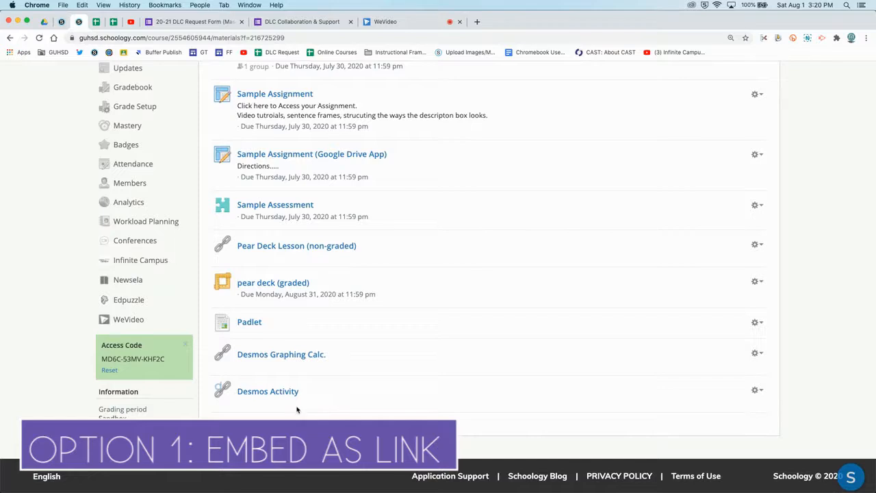
pyautogui.moveTo(299, 413)
pyautogui.click(298, 413)
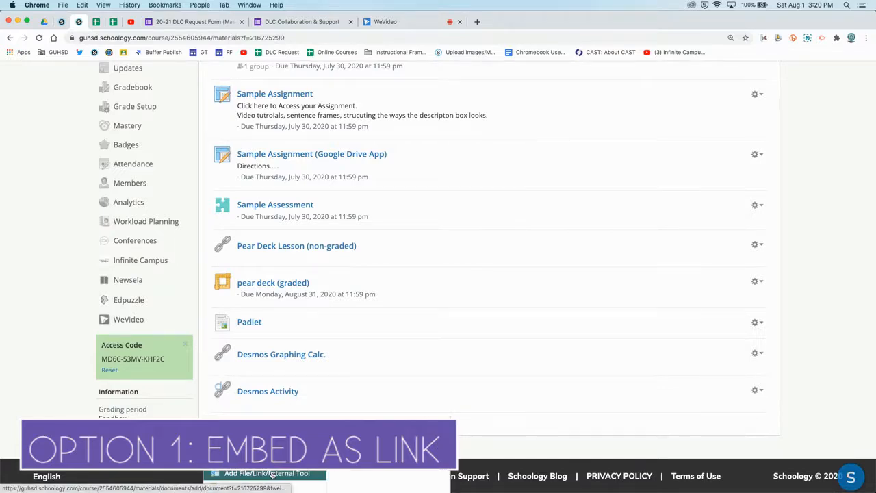
pyautogui.click(273, 473)
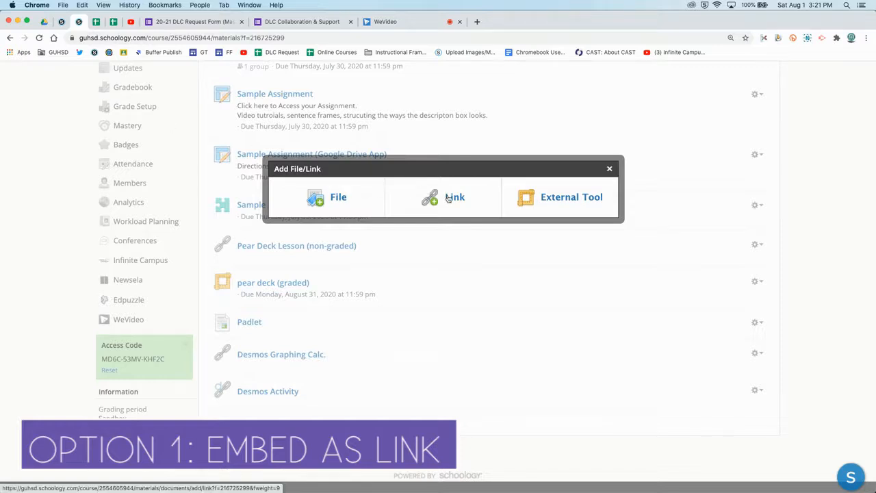
pyautogui.click(448, 197)
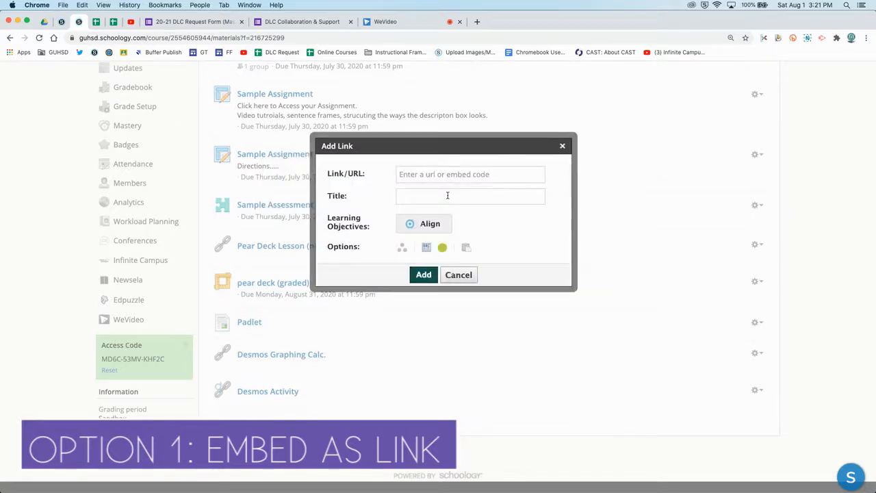
# - Add the link with the copied form URL and the title Google Forms Survey
pyautogui.click(425, 176)
pyautogui.press('super+v')
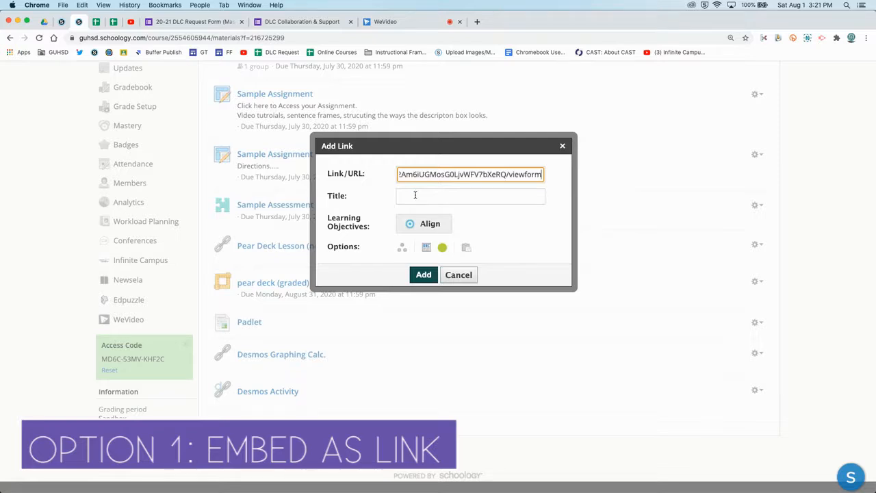
pyautogui.click(415, 195)
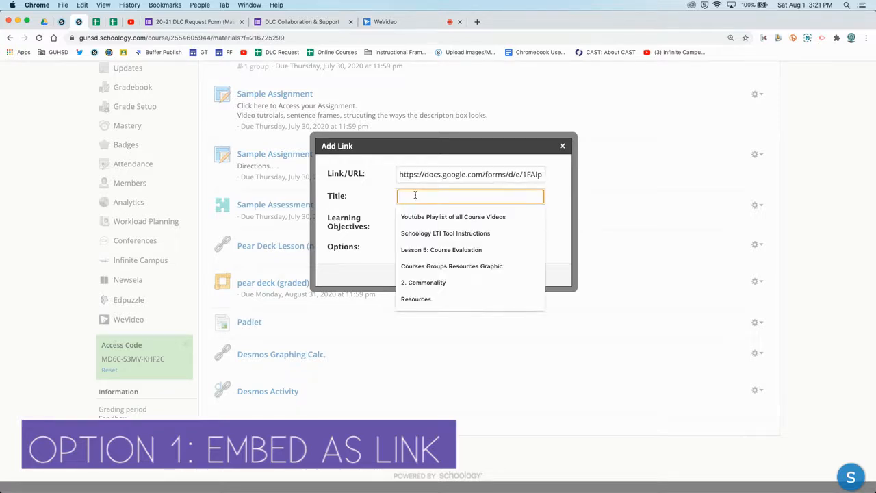
pyautogui.write('Google Fo')
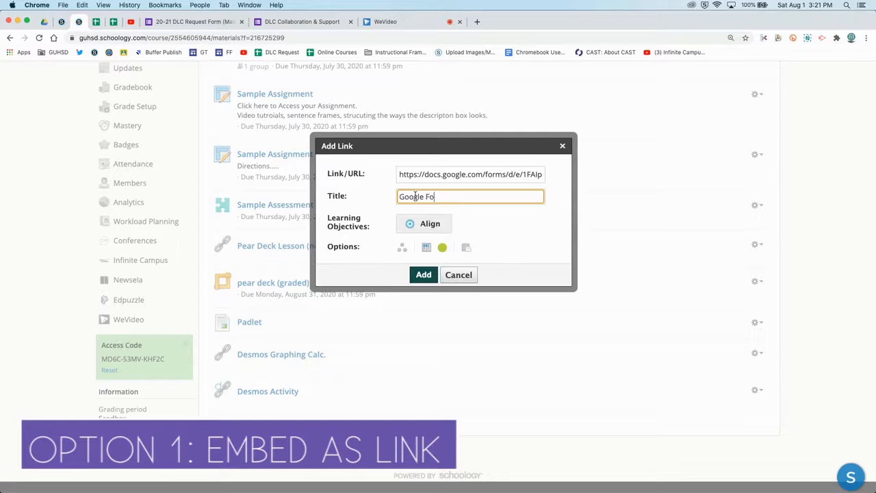
pyautogui.write('rms Survey')
pyautogui.click(425, 275)
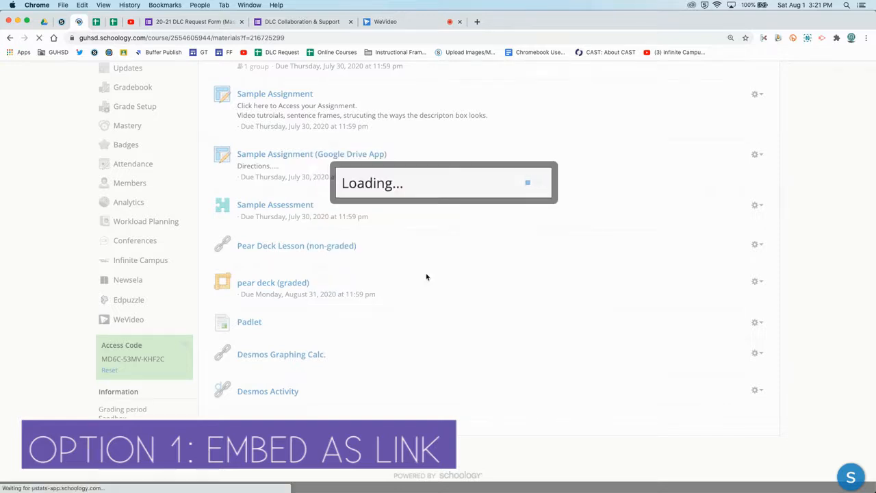
# - Open the Google Forms Survey material and look through the embedded form
pyautogui.scroll(-1, 404, 293)
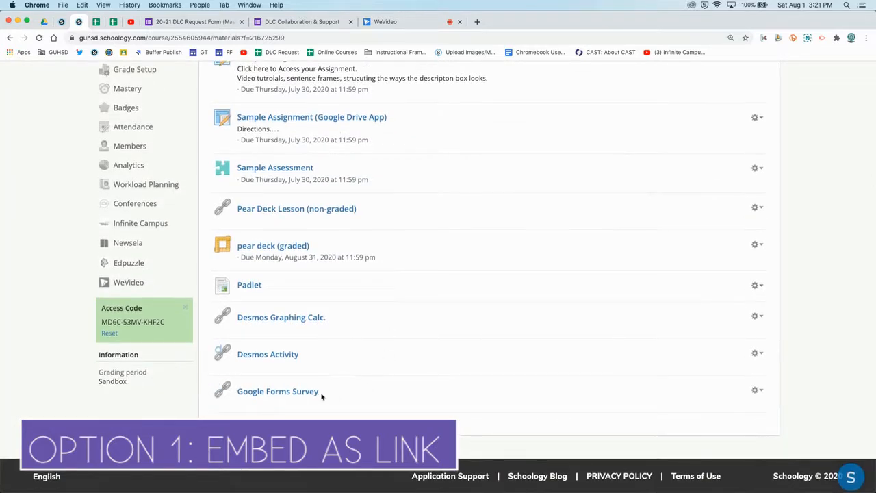
pyautogui.click(296, 394)
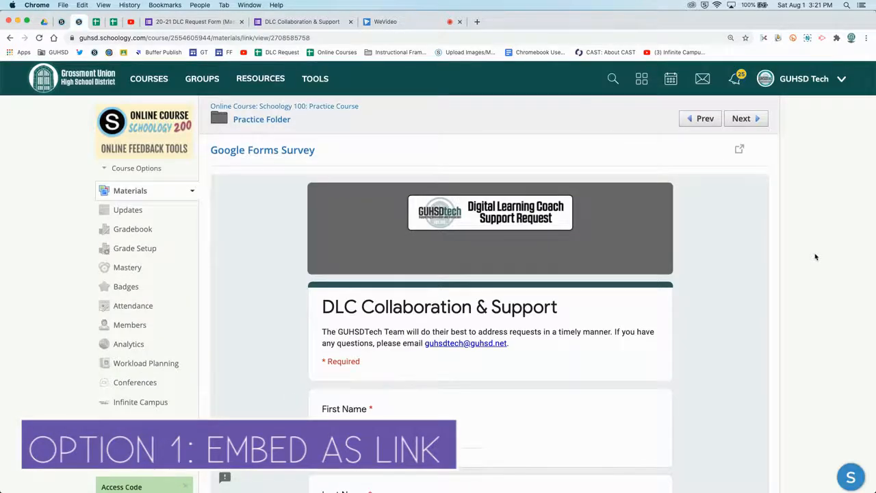
pyautogui.scroll(-1, 815, 256)
pyautogui.scroll(-3, 524, 284)
pyautogui.scroll(-10, 523, 284)
pyautogui.scroll(10, 522, 284)
pyautogui.scroll(2, 523, 285)
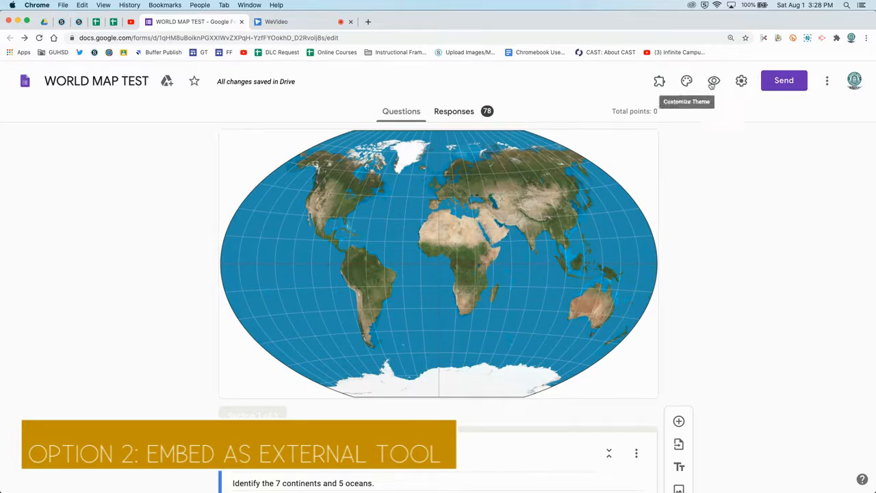
# - Try the Make this a quiz and Turn on locked mode options for the WORLD MAP TEST form, leaving without saving
pyautogui.click(741, 81)
pyautogui.click(552, 137)
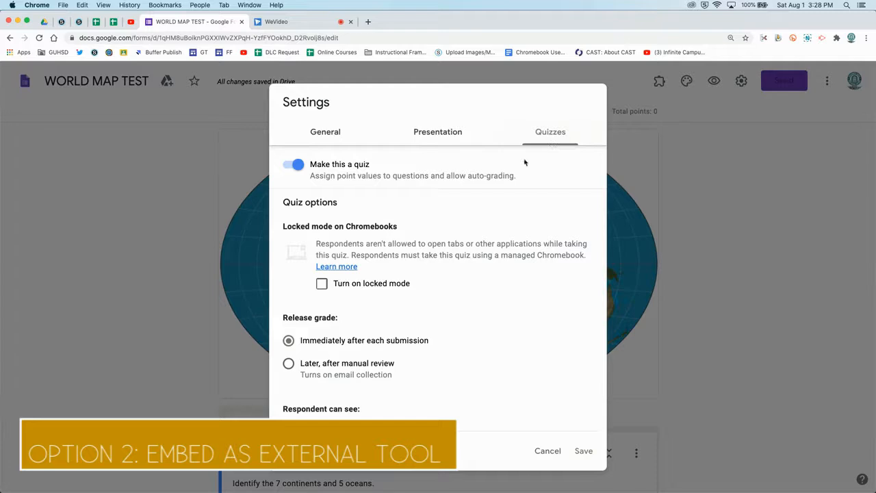
pyautogui.click(301, 167)
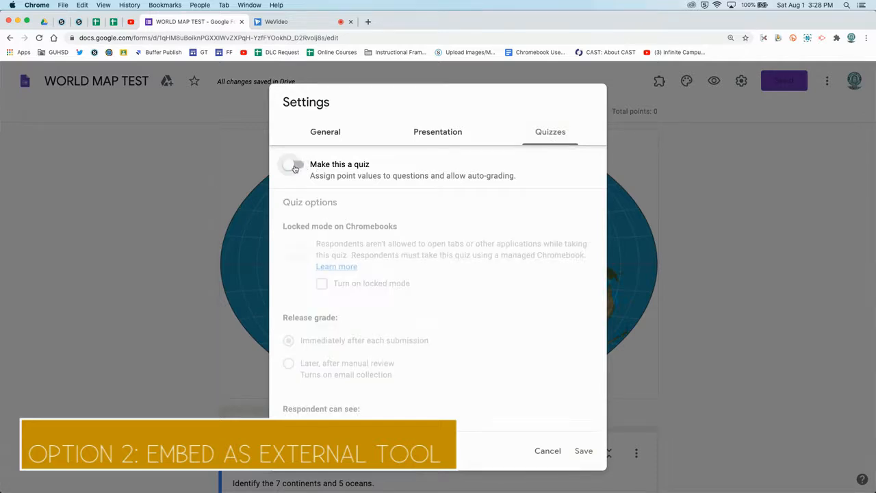
pyautogui.click(291, 167)
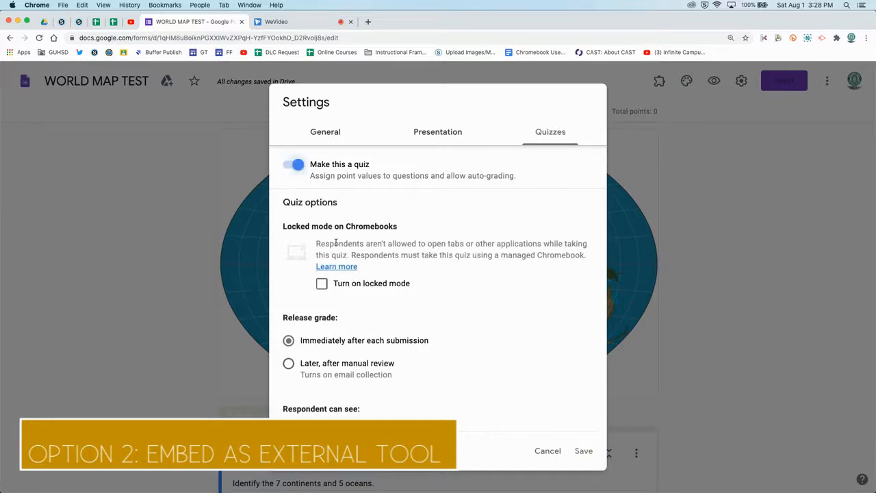
pyautogui.click(321, 285)
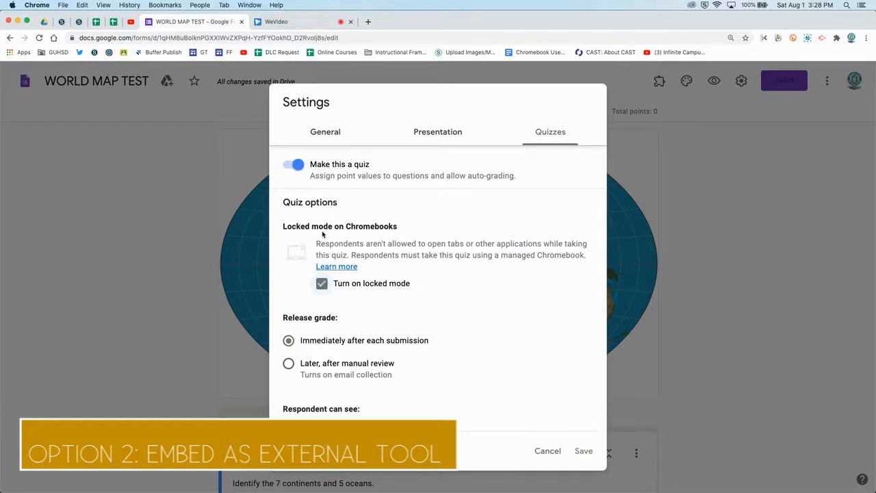
pyautogui.click(322, 283)
pyautogui.click(320, 284)
pyautogui.click(321, 284)
pyautogui.click(547, 450)
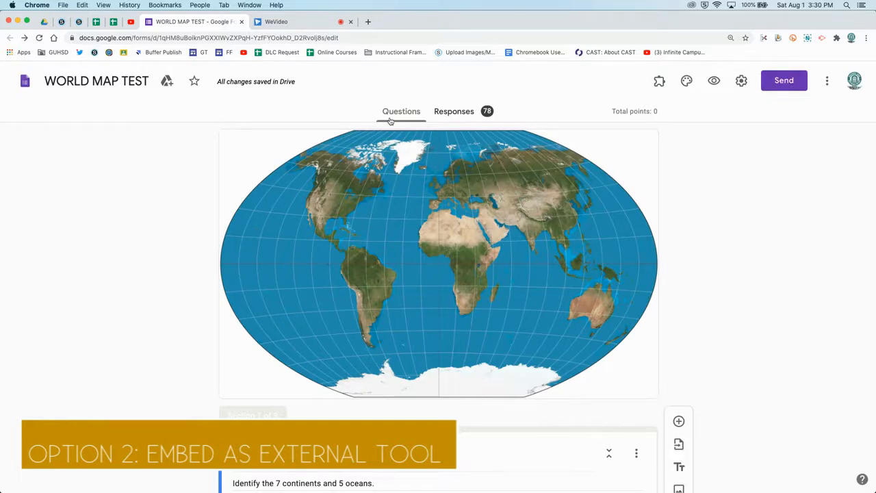
# - Copy the URL of the WORLD MAP TEST form's preview and start a new external tool at the end of Schoology's Practice Folder
pyautogui.click(714, 81)
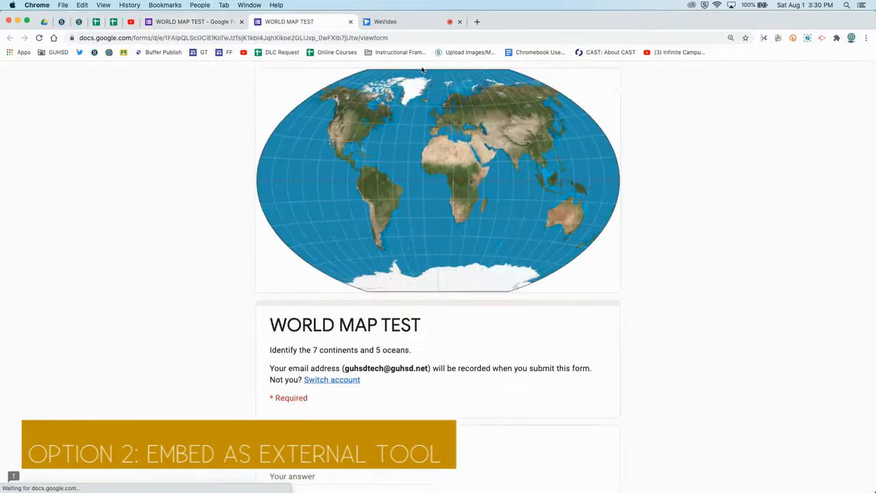
pyautogui.click(351, 39)
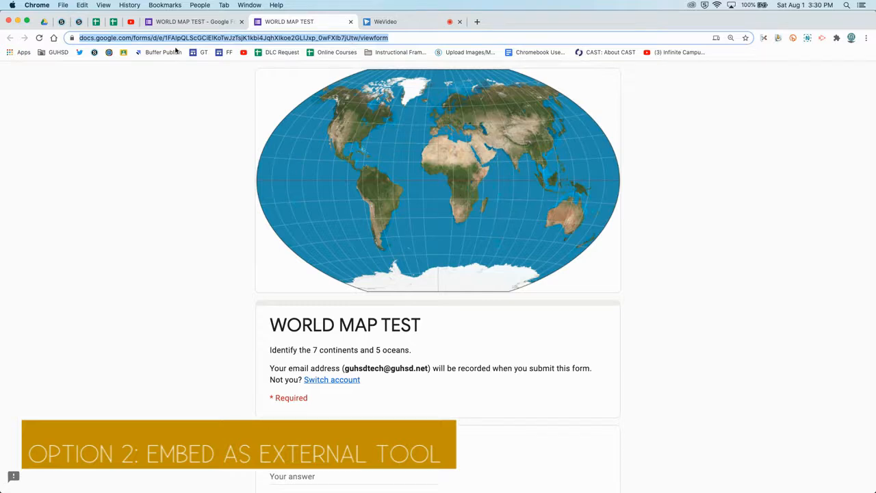
pyautogui.click(78, 21)
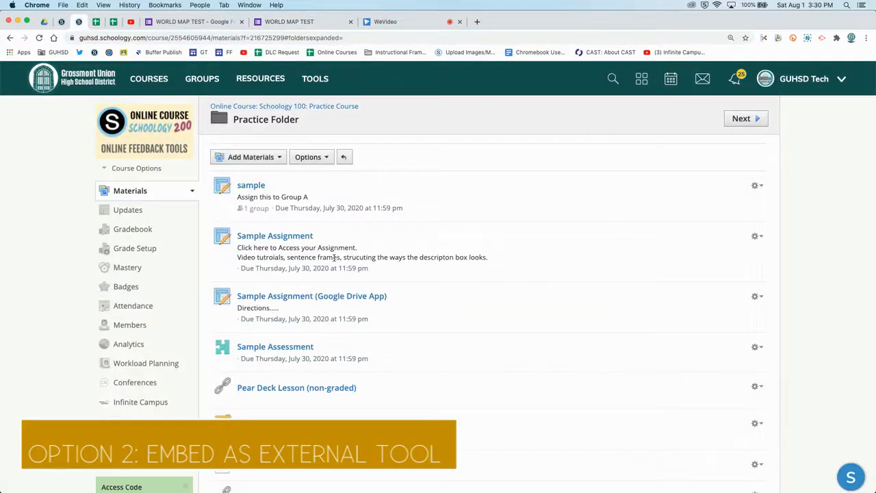
pyautogui.scroll(-5, 328, 254)
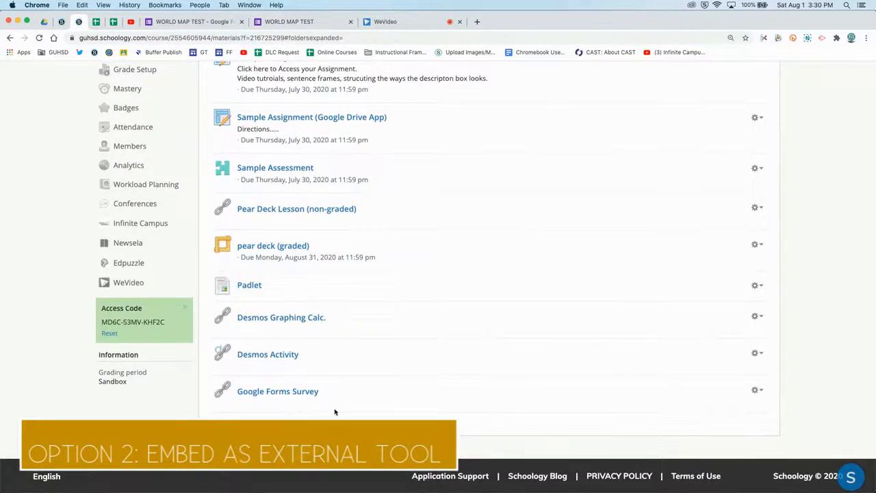
pyautogui.click(337, 414)
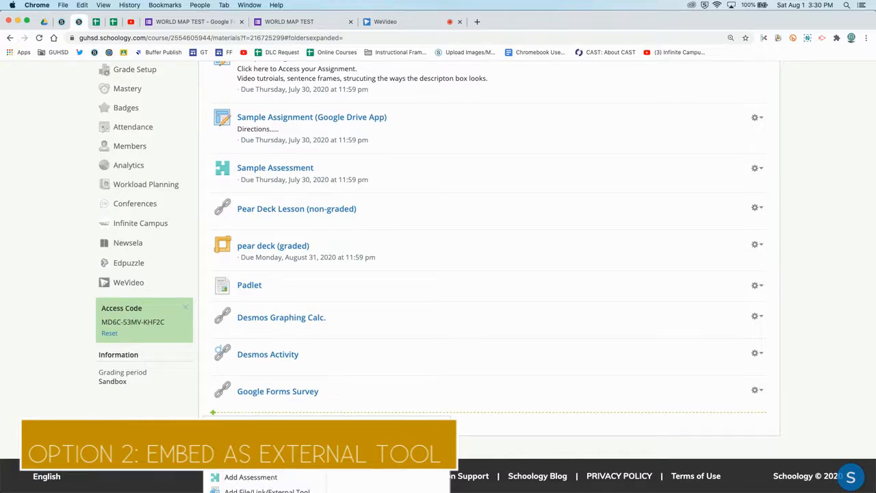
pyautogui.scroll(-1, 266, 455)
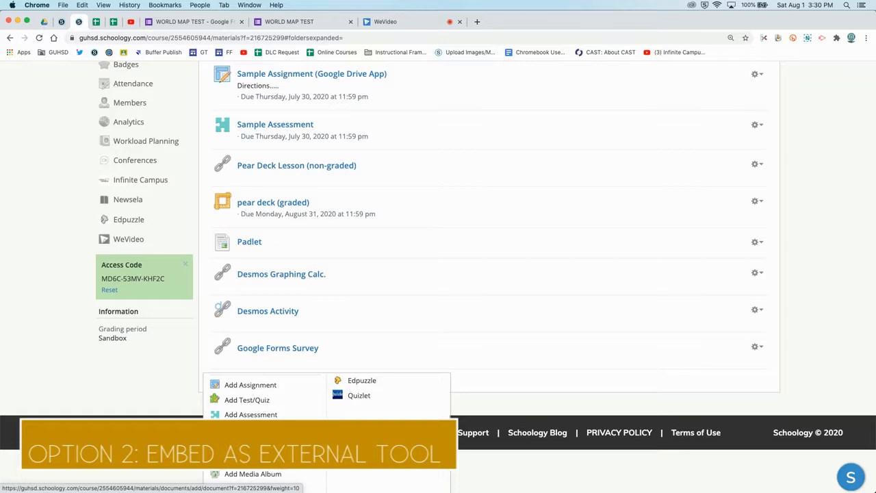
pyautogui.click(254, 429)
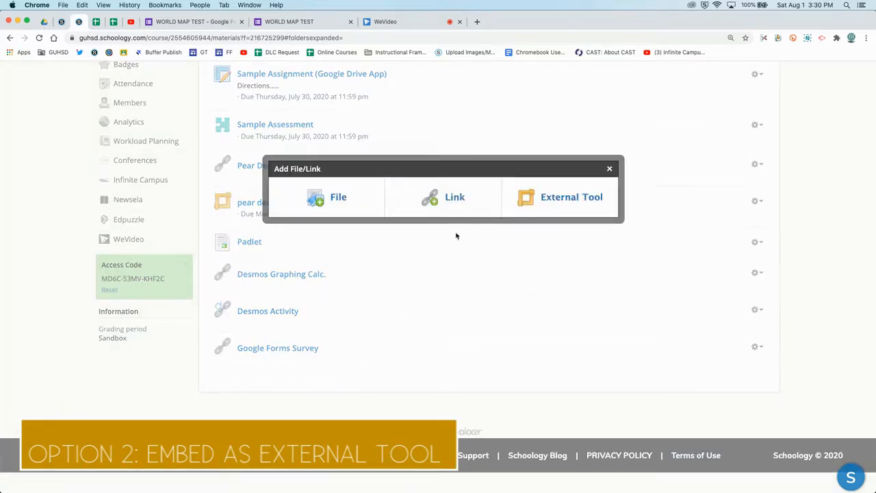
pyautogui.click(562, 201)
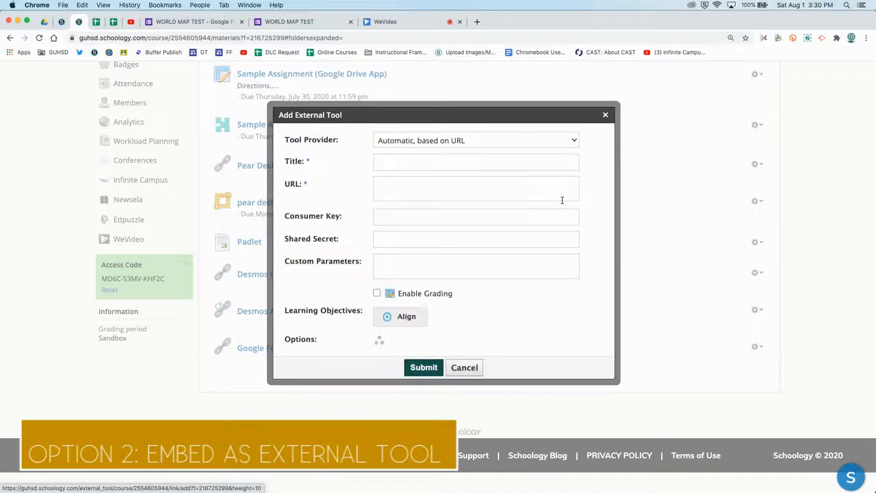
# - Title the external tool Google FORms Quiz and paste the copied form address as its URL
pyautogui.click(404, 161)
pyautogui.write('Google FORms Quiz')
pyautogui.press('Tab')
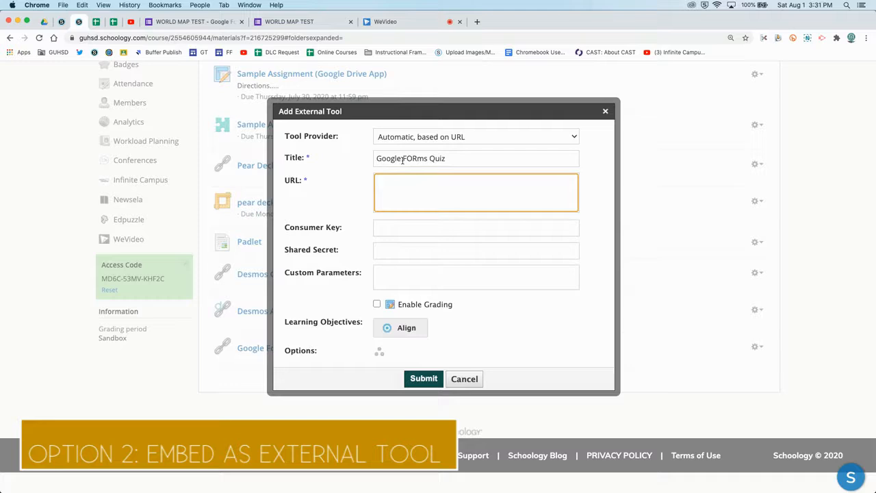
pyautogui.write('https://docs.google.com/forms/d/e/1FAIpQLScGCiElKoTwjzTsjK1kbi4JqhXlkoe2GLlJxp_0wFXlb7jUtw/viewform')
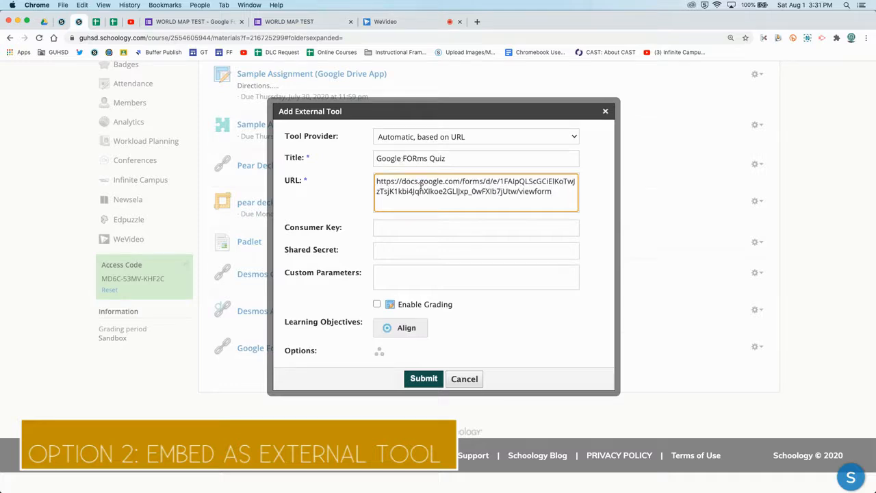
# - Enable grading for the external tool with 45 points in the Tests category
pyautogui.click(377, 304)
pyautogui.scroll(-3, 369, 301)
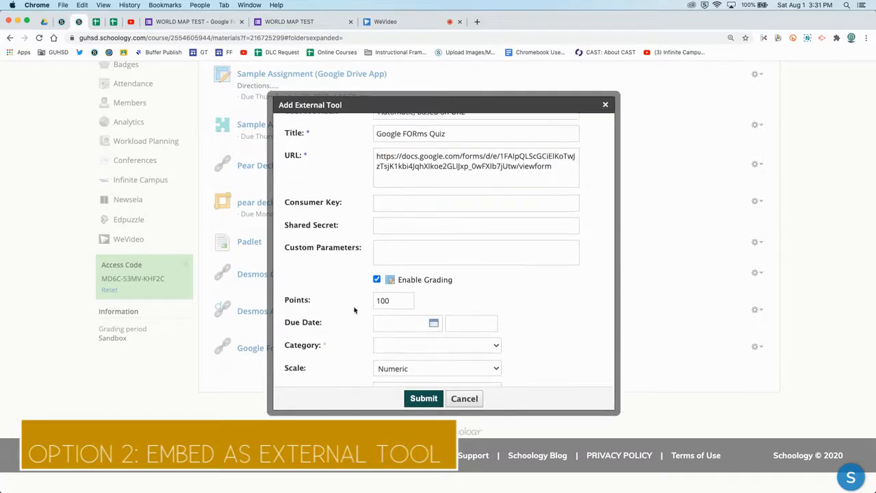
pyautogui.doubleClick(384, 288)
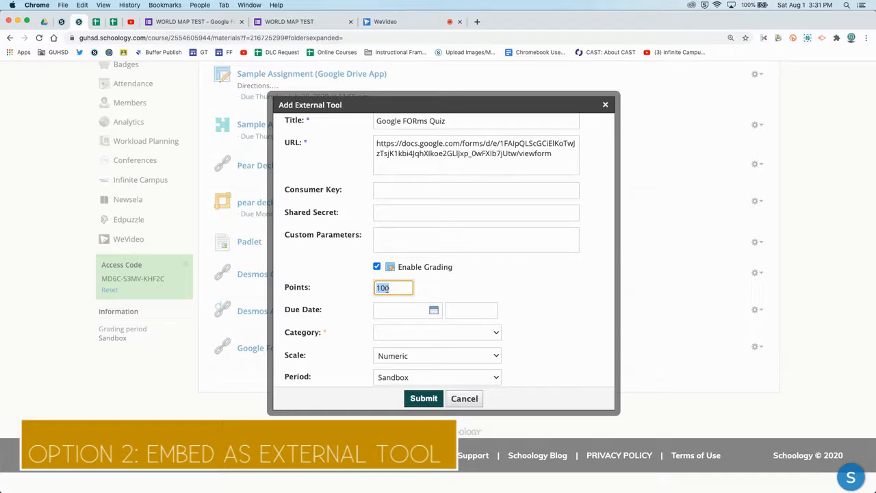
pyautogui.write('45')
pyautogui.click(455, 289)
pyautogui.scroll(-1, 457, 291)
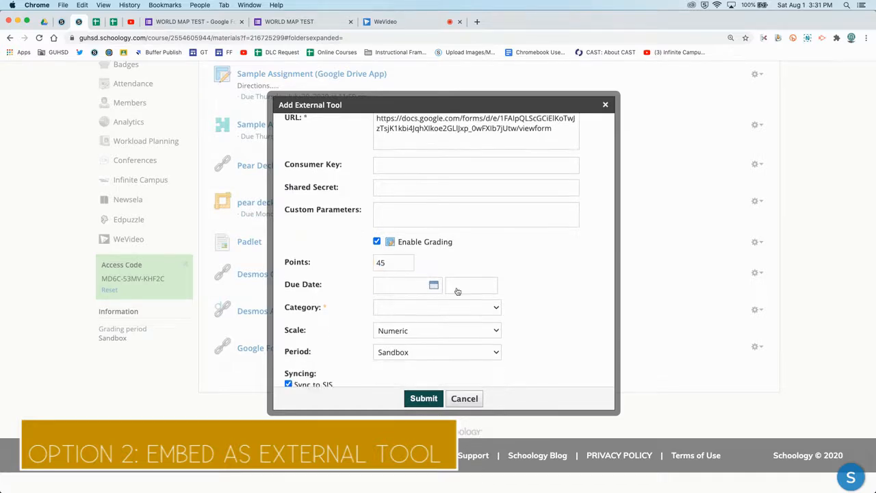
pyautogui.click(424, 308)
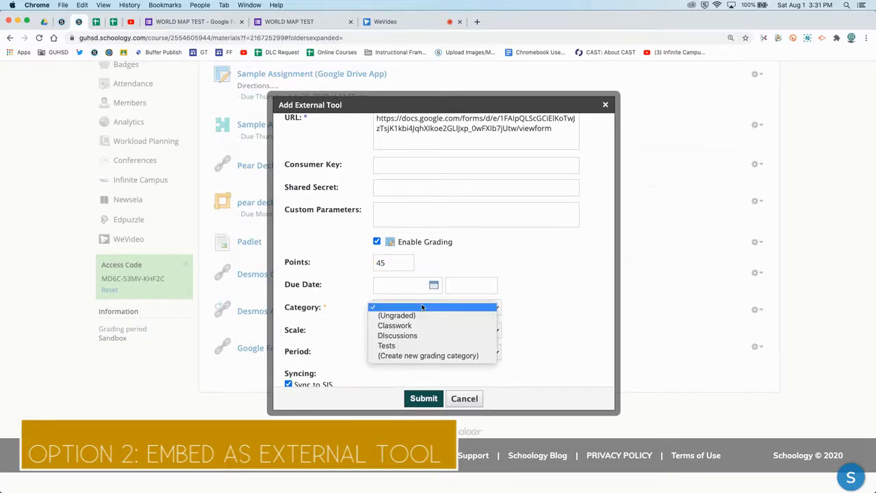
pyautogui.click(411, 345)
# - Submit the external tool and open the new Google FORms Quiz material from the folder
pyautogui.scroll(-2, 518, 322)
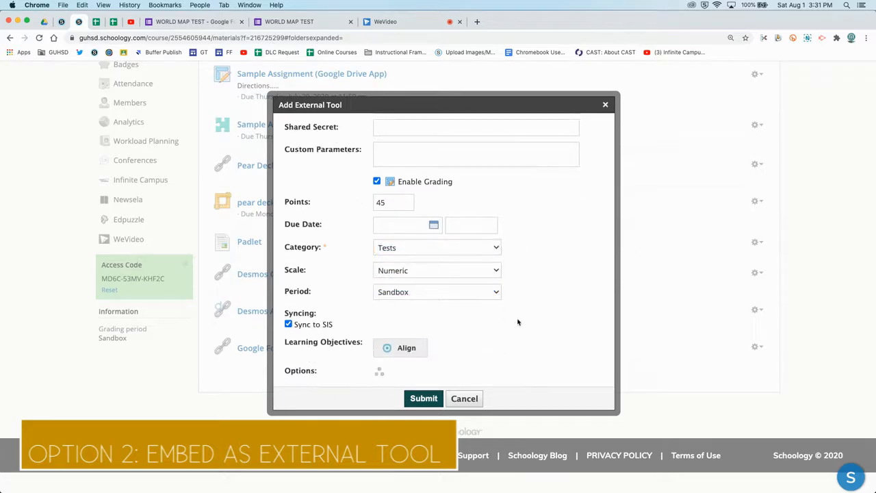
pyautogui.click(423, 398)
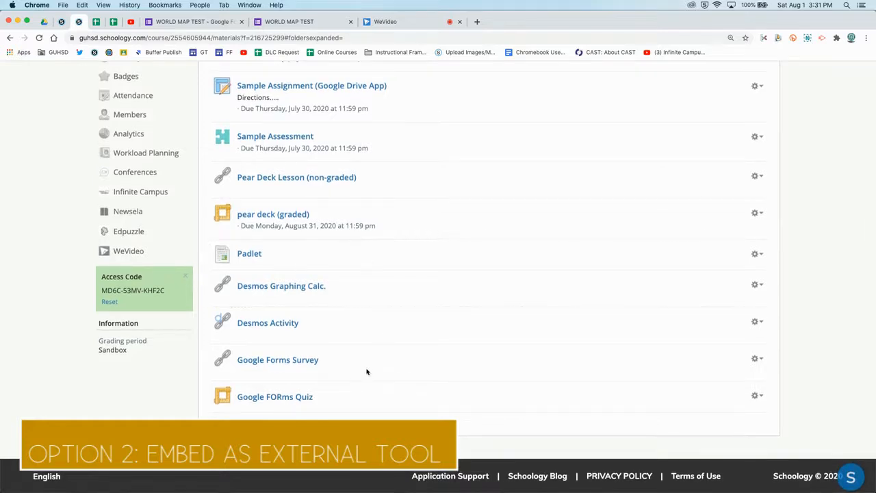
pyautogui.click(296, 397)
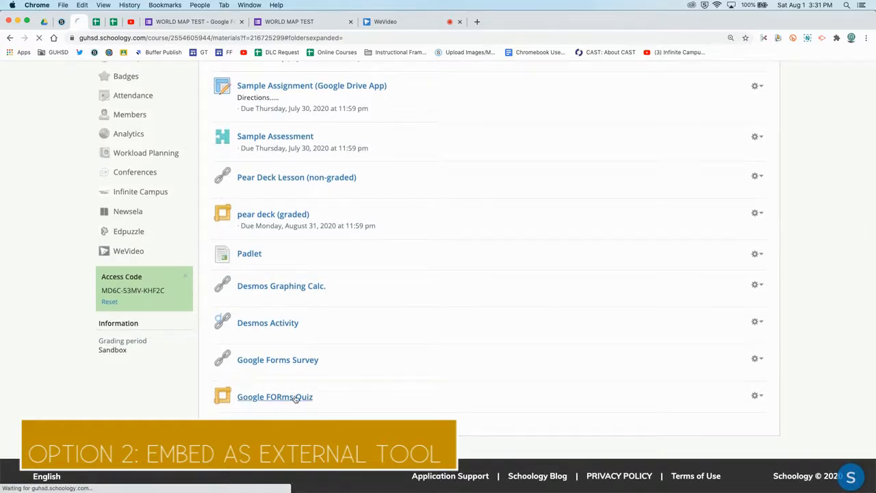
# - Look through the embedded WORLD MAP TEST form in the Google FORms Quiz material and return to its beginning
pyautogui.scroll(-10, 550, 327)
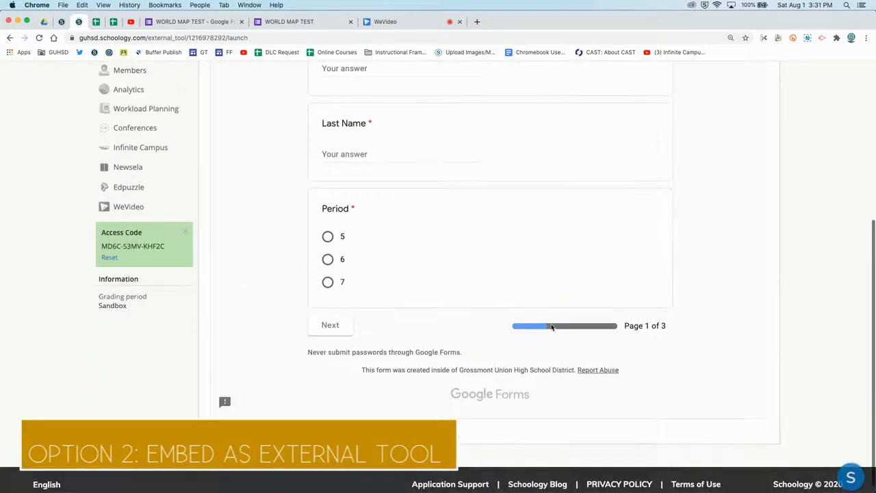
pyautogui.scroll(5, 479, 308)
pyautogui.scroll(3, 487, 306)
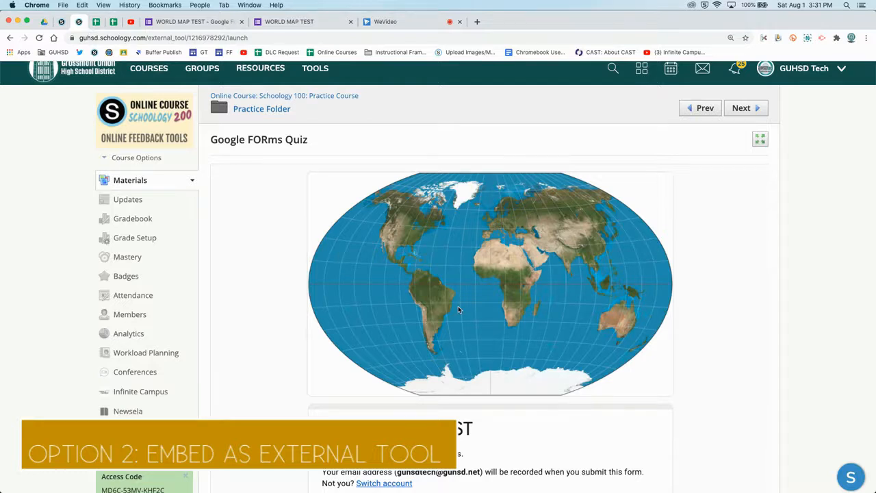
# - Switch to the WORLD MAP TEST form editor and review its quiz settings, including grade release and respondent options, without changing them
pyautogui.click(192, 21)
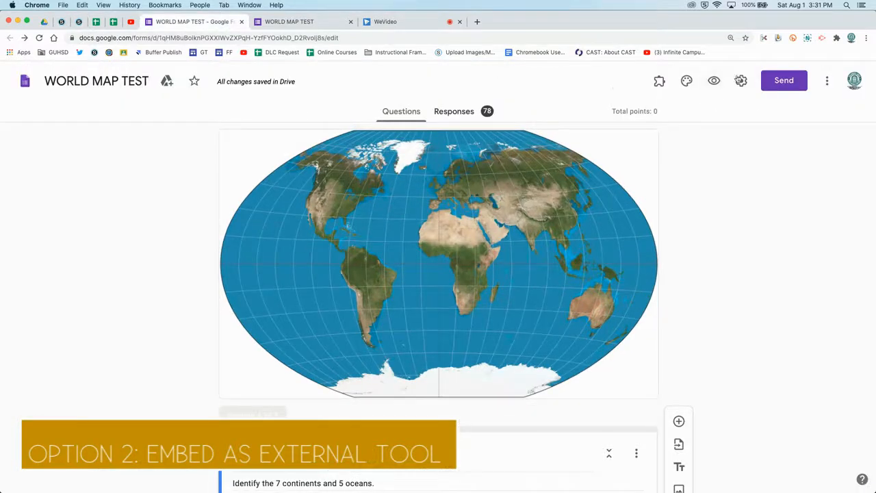
pyautogui.click(740, 80)
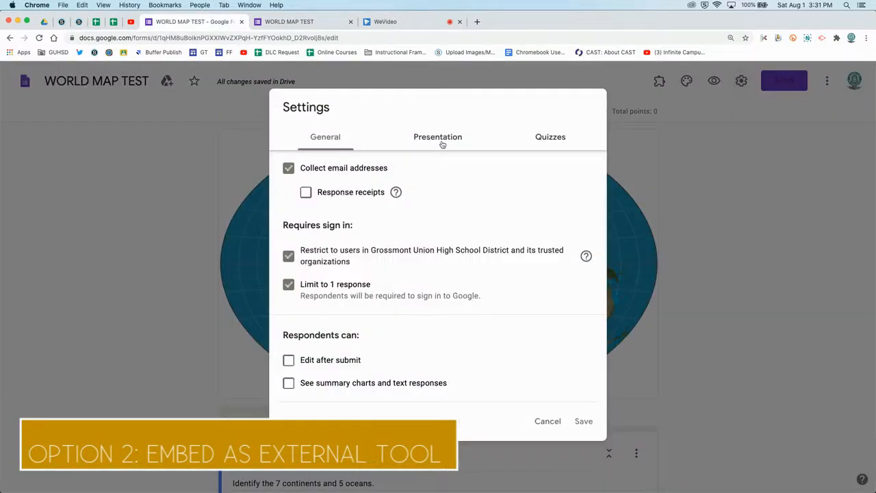
pyautogui.click(540, 139)
pyautogui.scroll(-3, 405, 301)
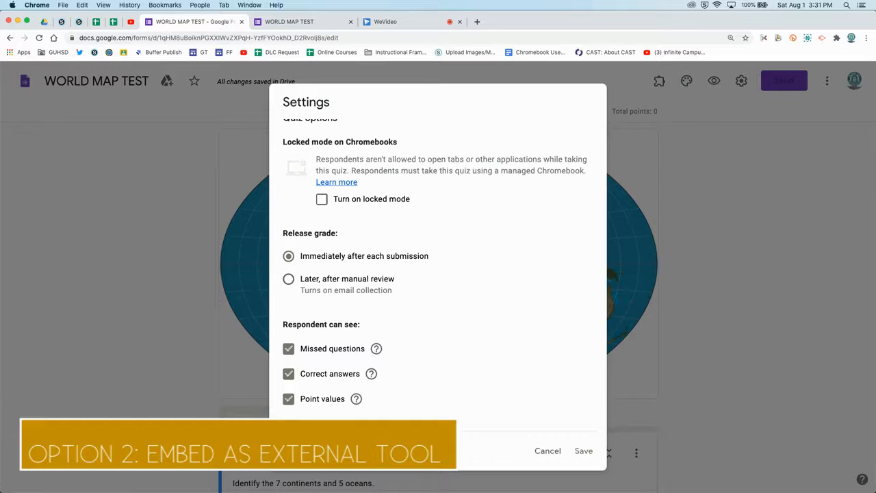
pyautogui.scroll(3, 467, 347)
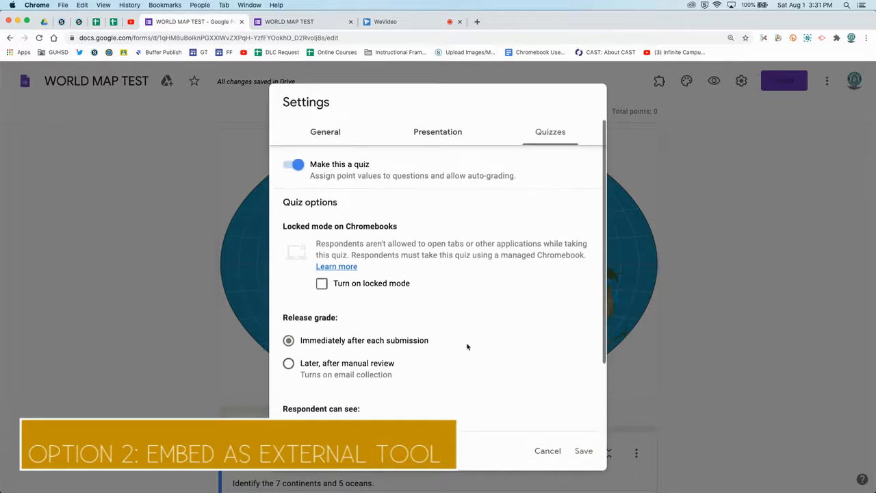
pyautogui.click(546, 451)
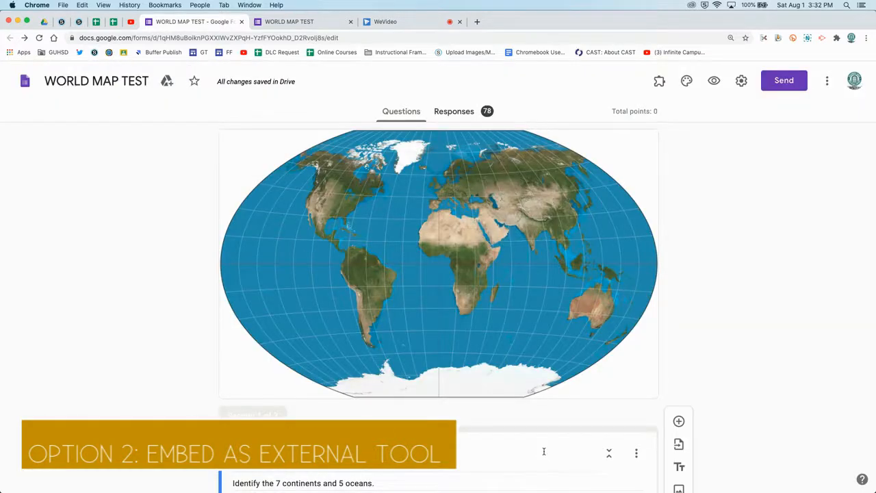
# - Return to the quiz material in Schoology and open the course gradebook at the Google FORms Quiz column
pyautogui.click(78, 21)
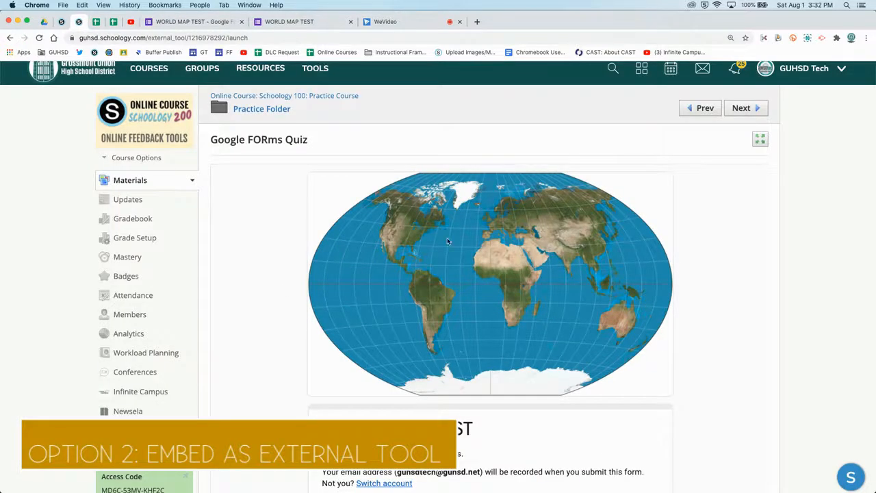
pyautogui.scroll(-1, 420, 307)
pyautogui.scroll(1, 420, 307)
pyautogui.click(141, 221)
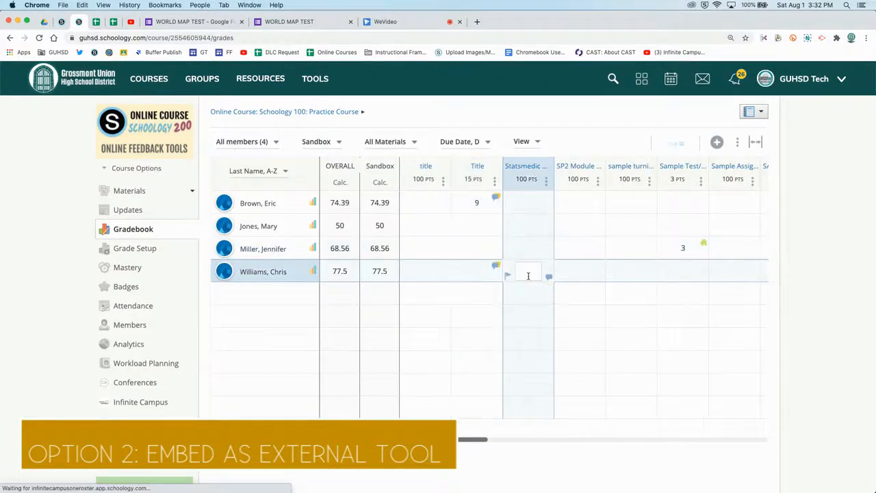
pyautogui.hscroll(10, 527, 275)
pyautogui.hscroll(3, 528, 276)
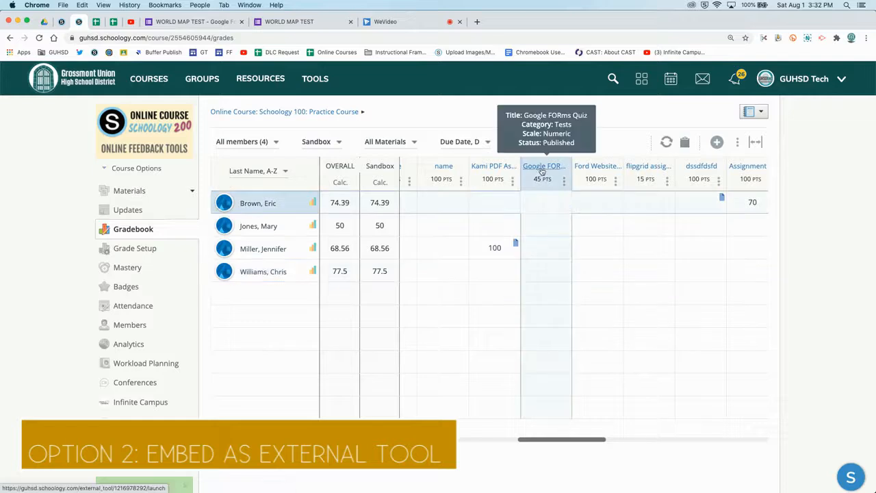
# - Enter scores of 40, 45 and 35 for the first three students in the Google FORms Quiz column and select the fourth student's score
pyautogui.click(541, 203)
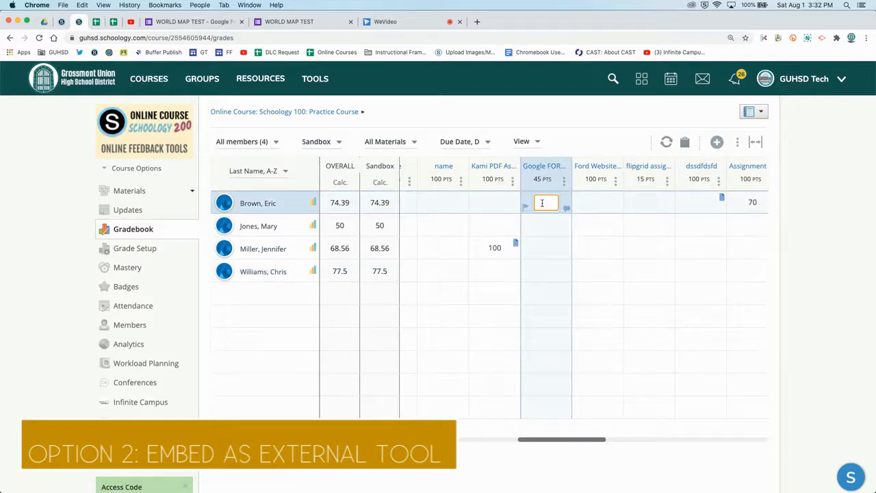
pyautogui.write('40')
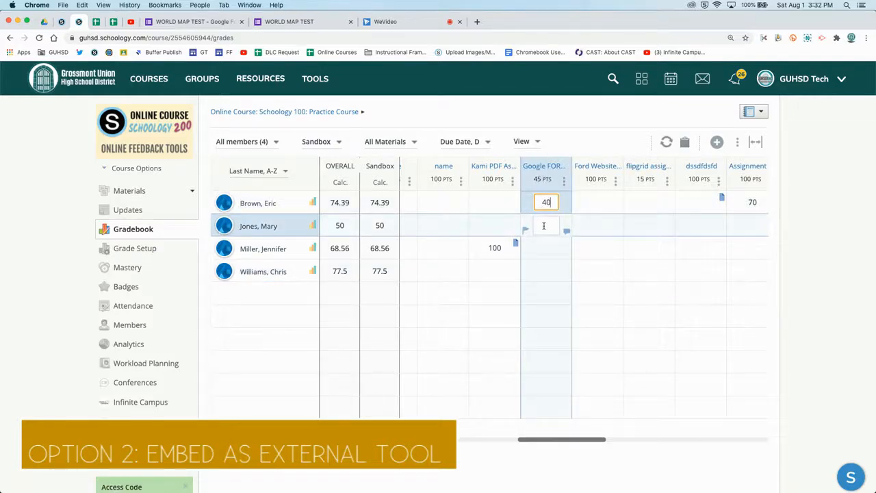
pyautogui.click(543, 225)
pyautogui.write('45')
pyautogui.click(544, 247)
pyautogui.write('35')
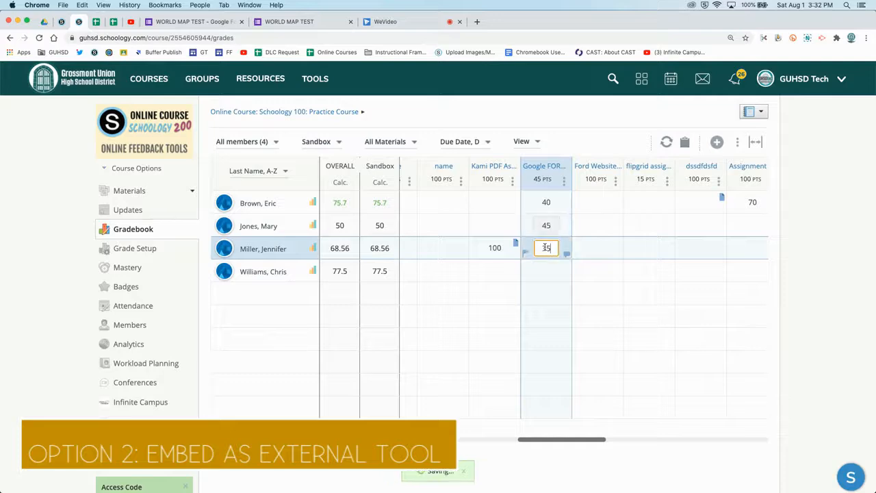
pyautogui.click(544, 269)
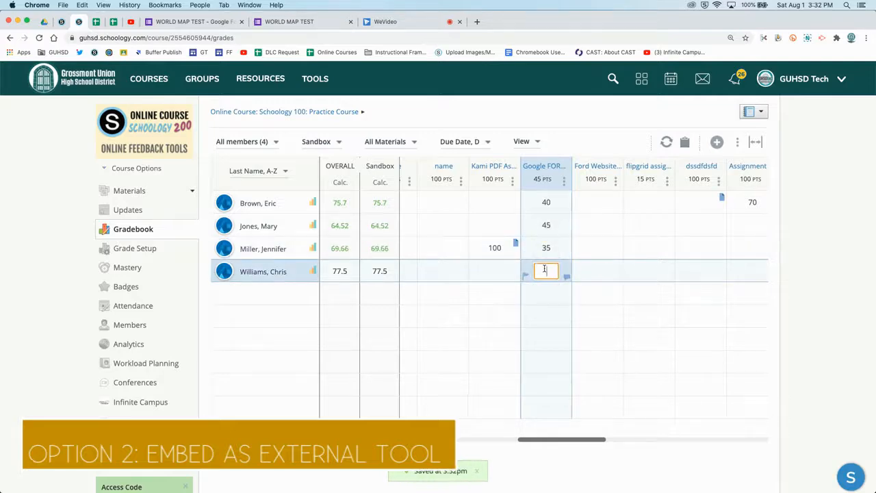